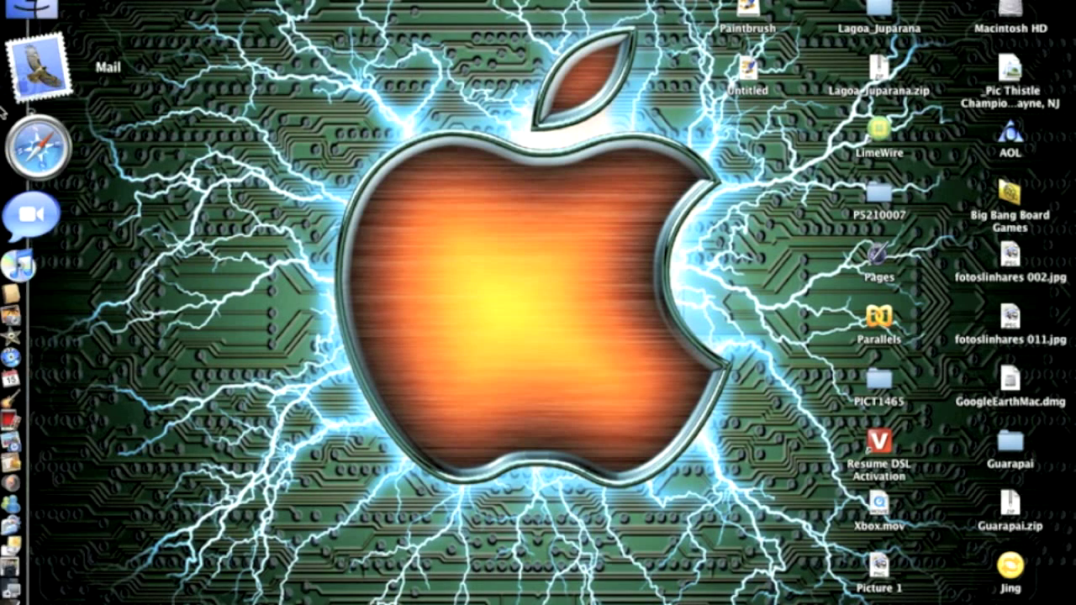
Launch Safari and load xtranormal.com from the address bar
left_click(49, 118)
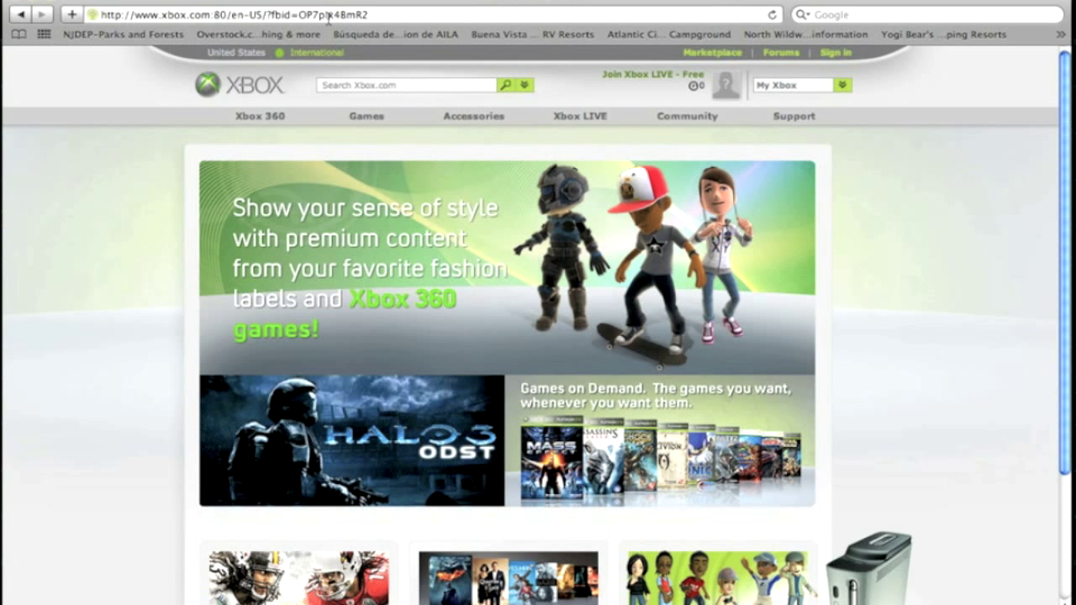
left_click(328, 14)
type("xtranormal")
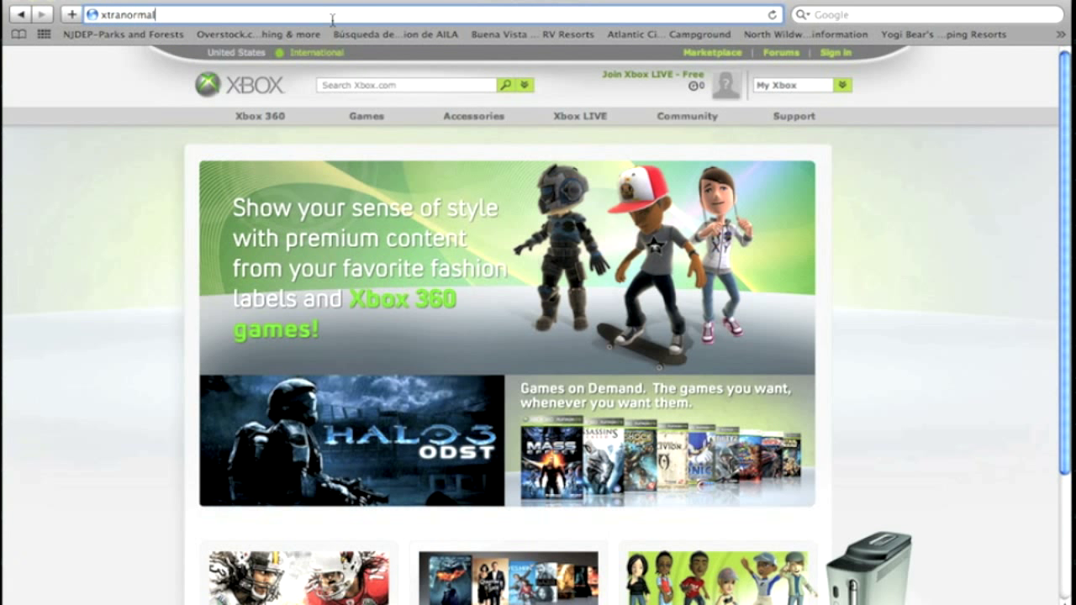
type("m")
key("Return")
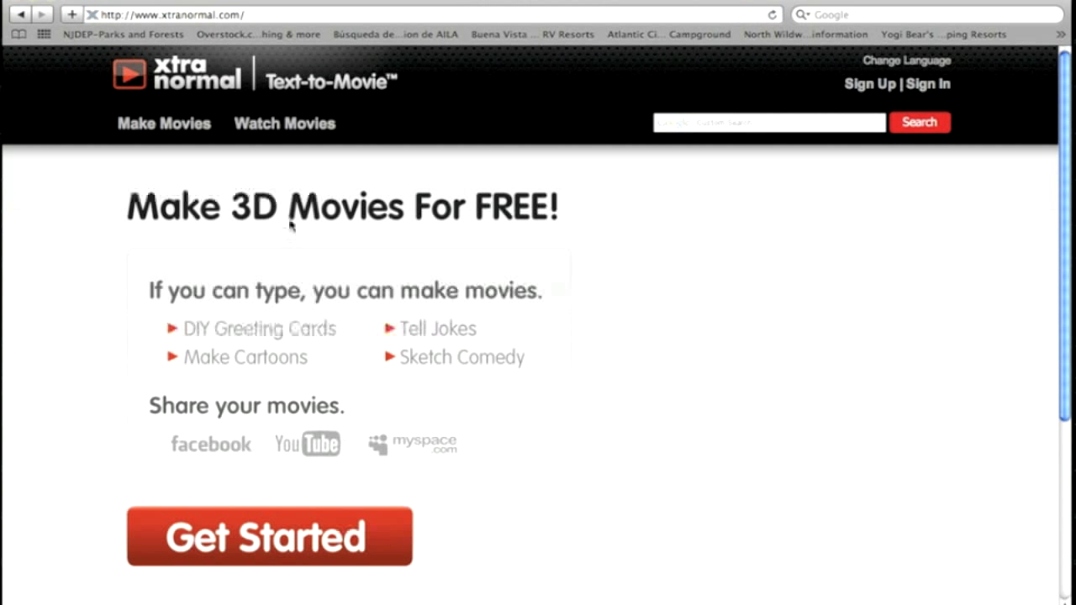
Start a new movie, browse the worlds gallery and choose Playgoz with 1 Actor
scroll(503, 220, "down", 4)
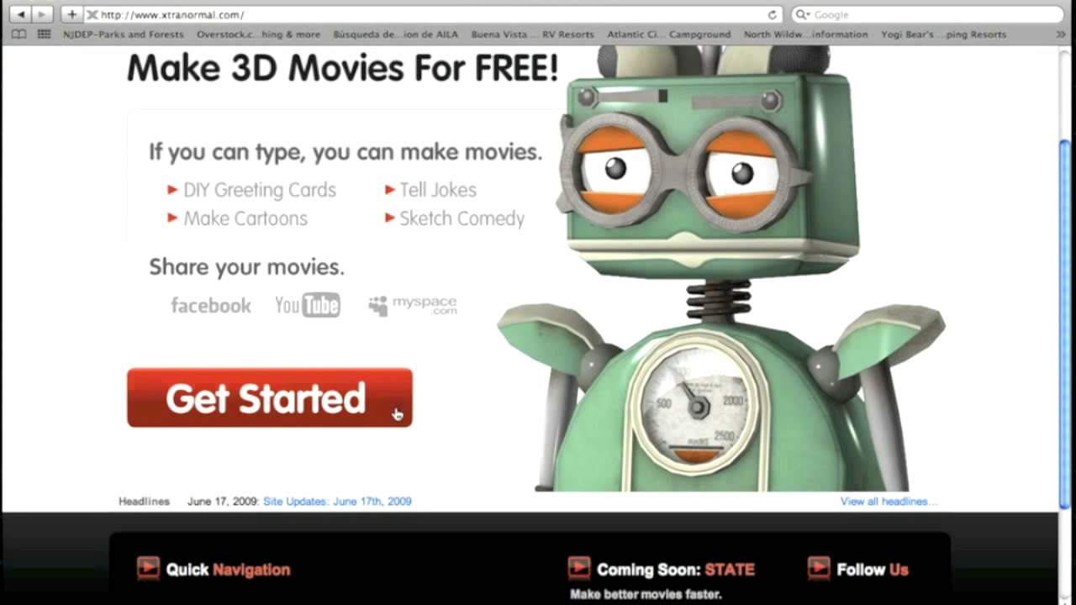
left_click(271, 398)
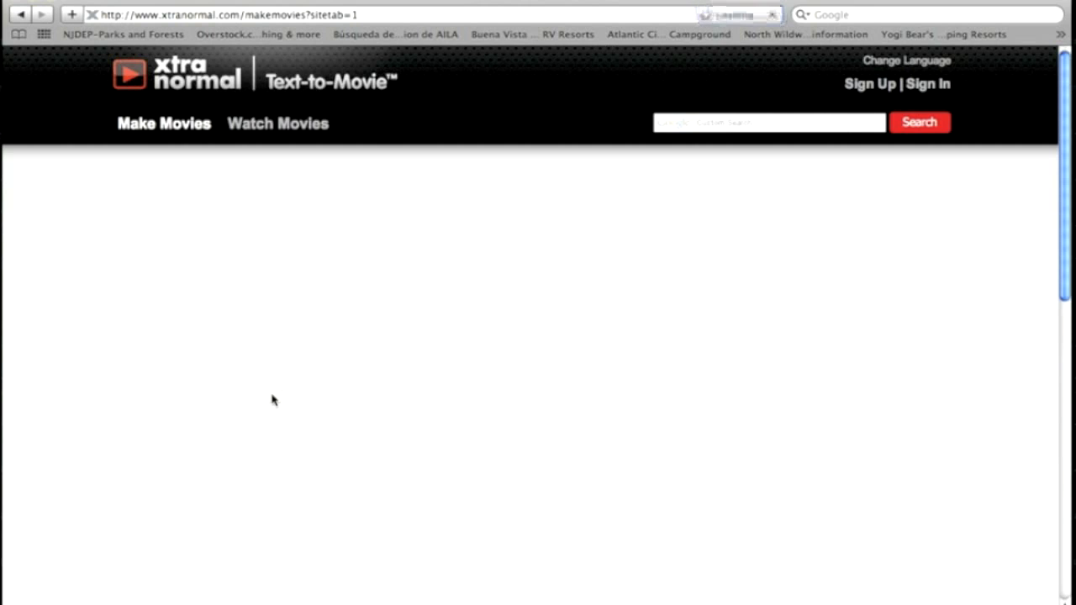
scroll(273, 399, "down", 3)
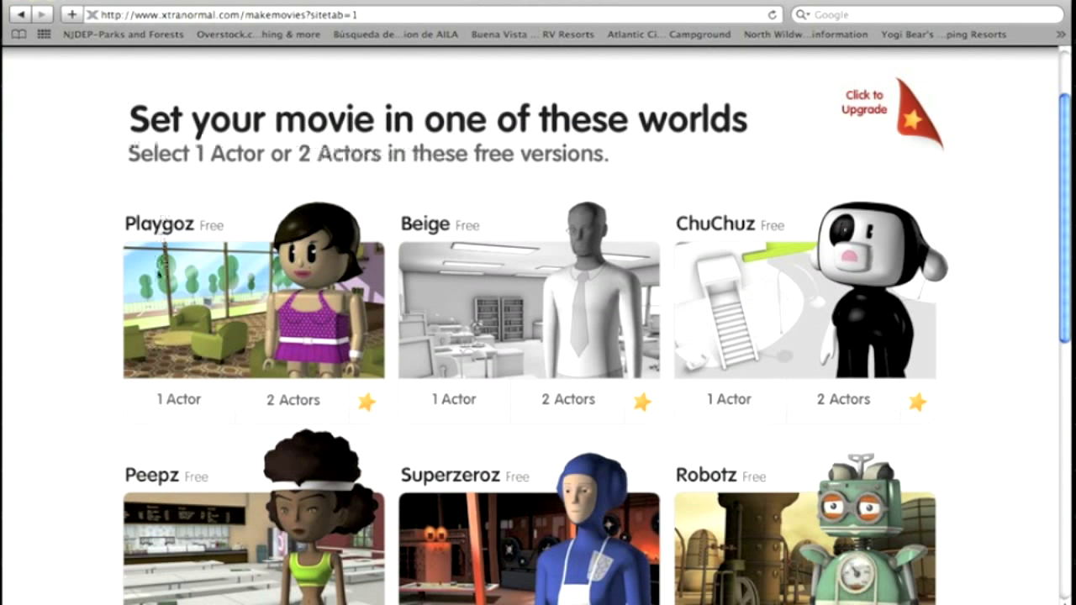
scroll(844, 255, "down", 7)
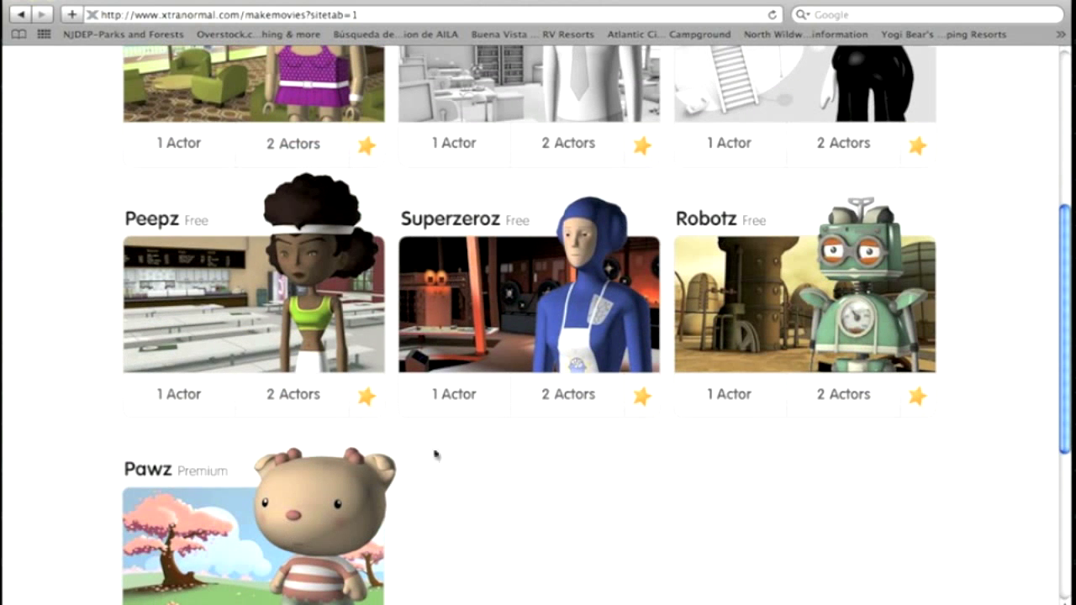
scroll(434, 454, "up", 5)
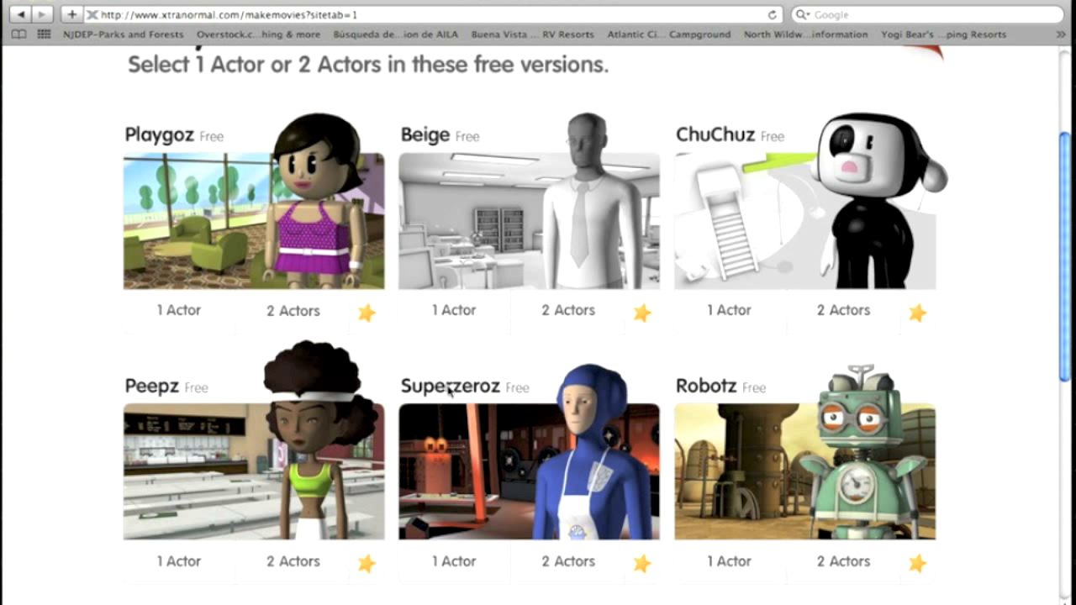
left_click(167, 313)
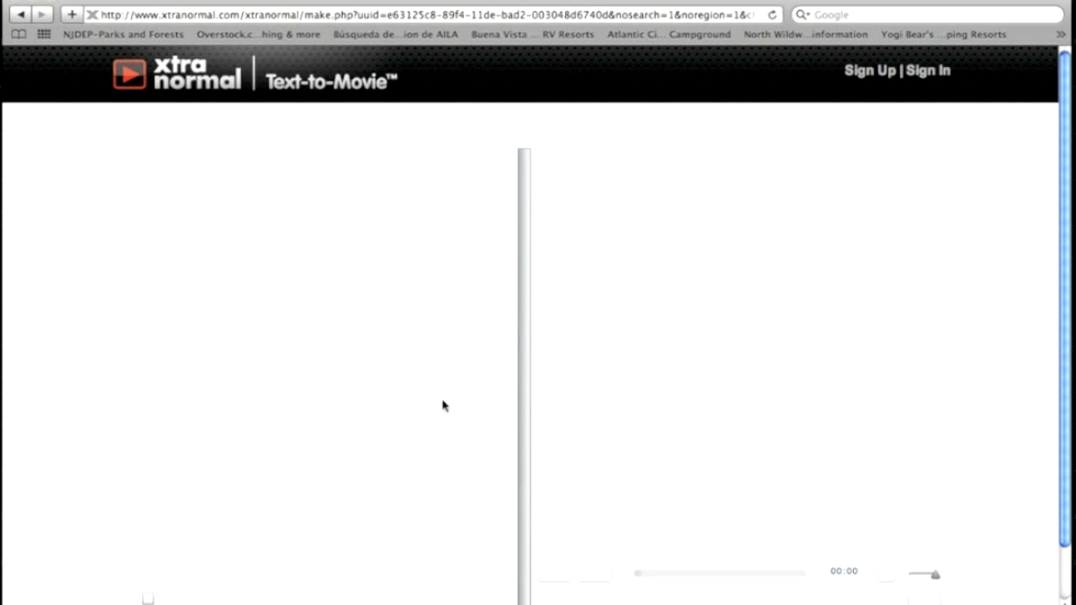
Try the cafe street, tennis court and store sets, then pick the suburban house
scroll(424, 365, "down", 1)
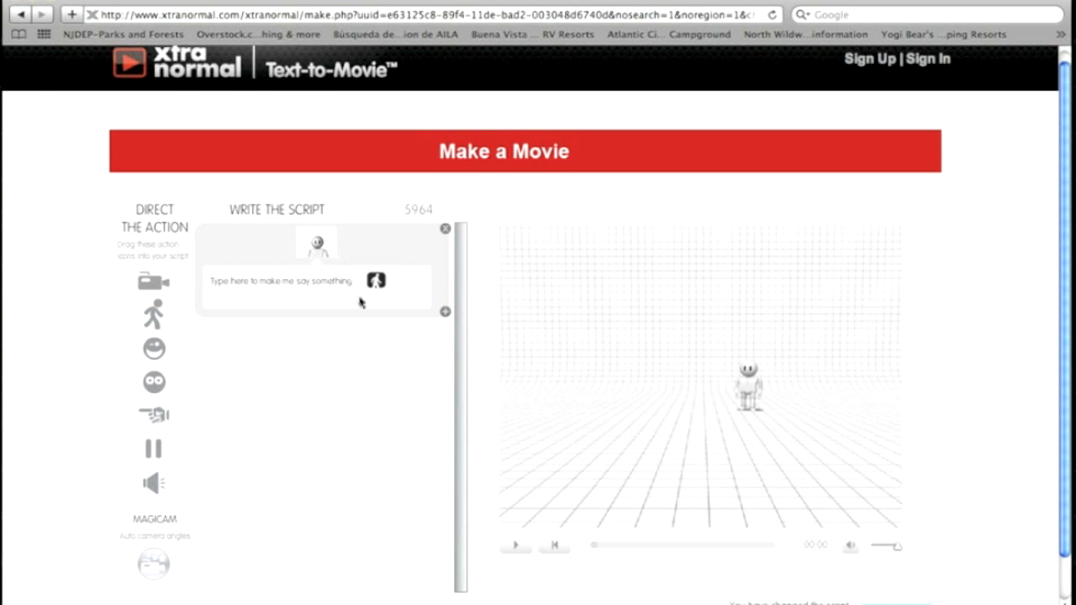
scroll(365, 312, "down", 2)
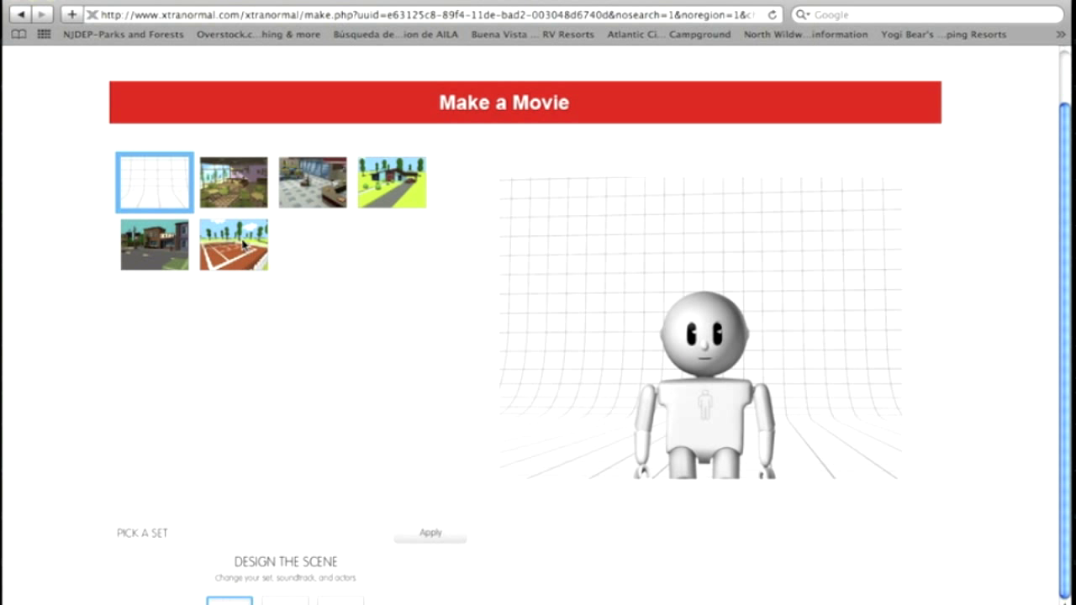
left_click(174, 245)
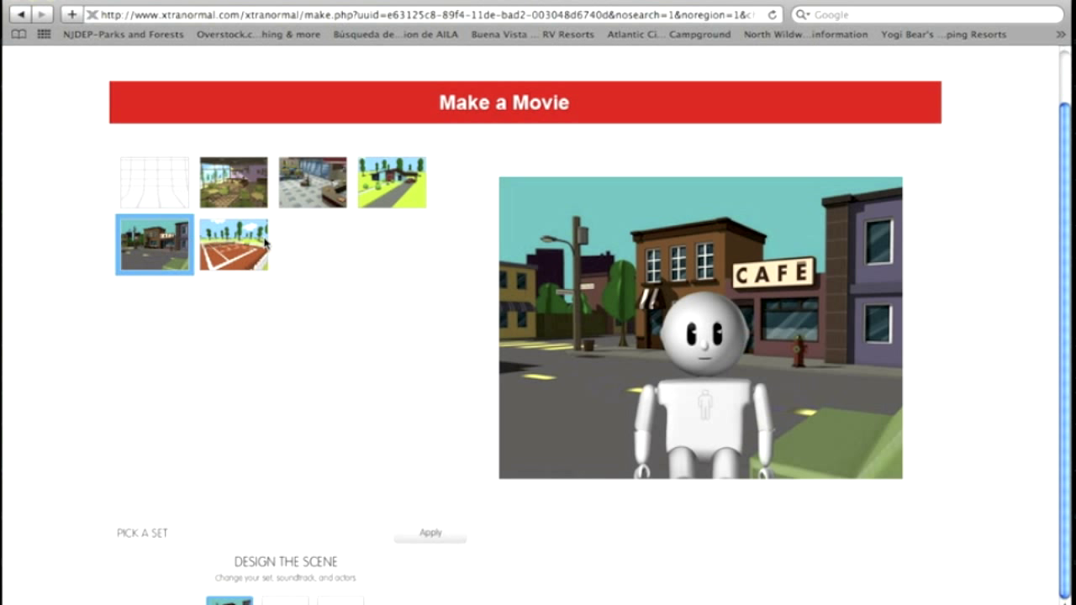
left_click(264, 243)
left_click(312, 193)
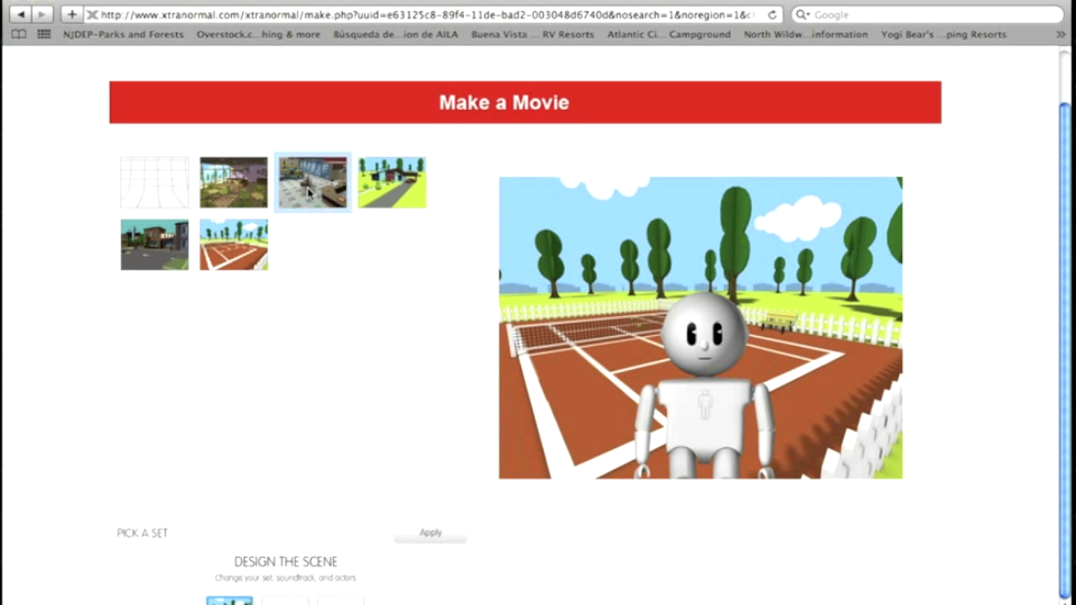
left_click(378, 179)
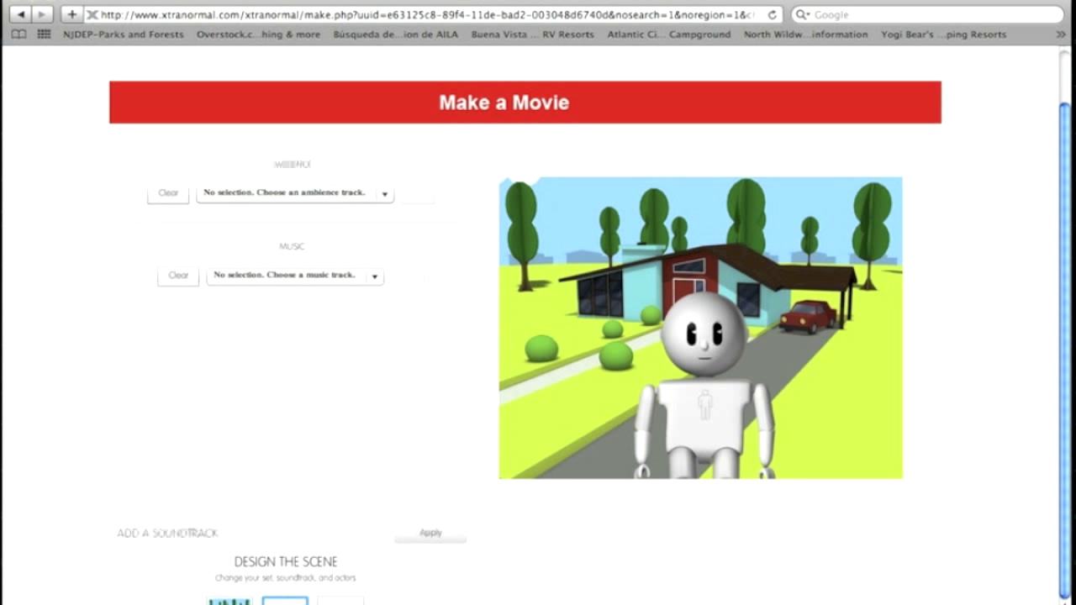
Choose, preview and apply Beat as the music track, leaving ambience unset
left_click(384, 196)
scroll(384, 379, "down", 1)
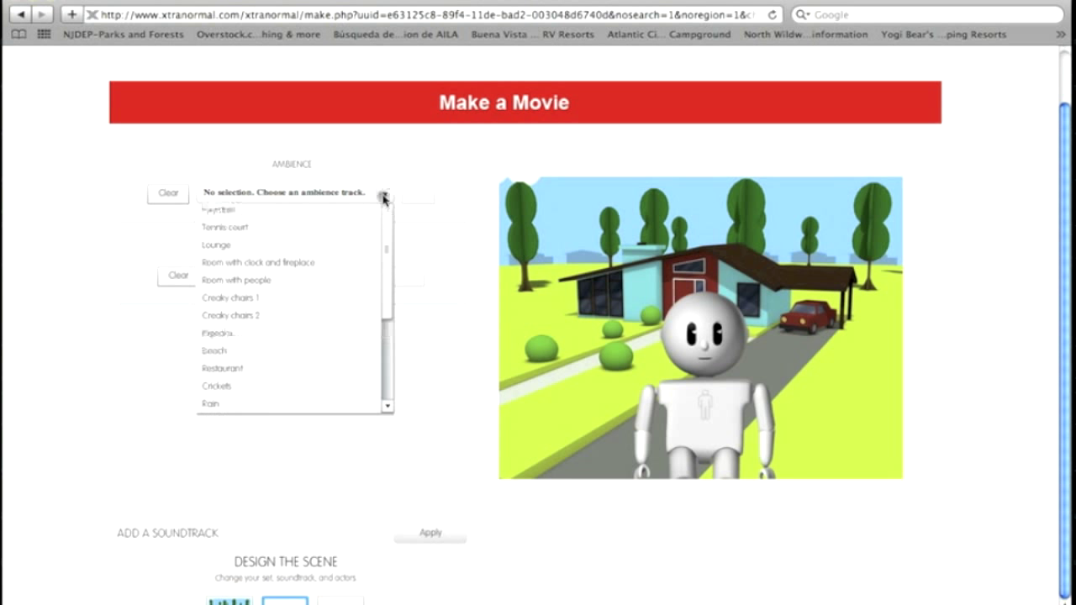
left_click(383, 446)
left_click(374, 277)
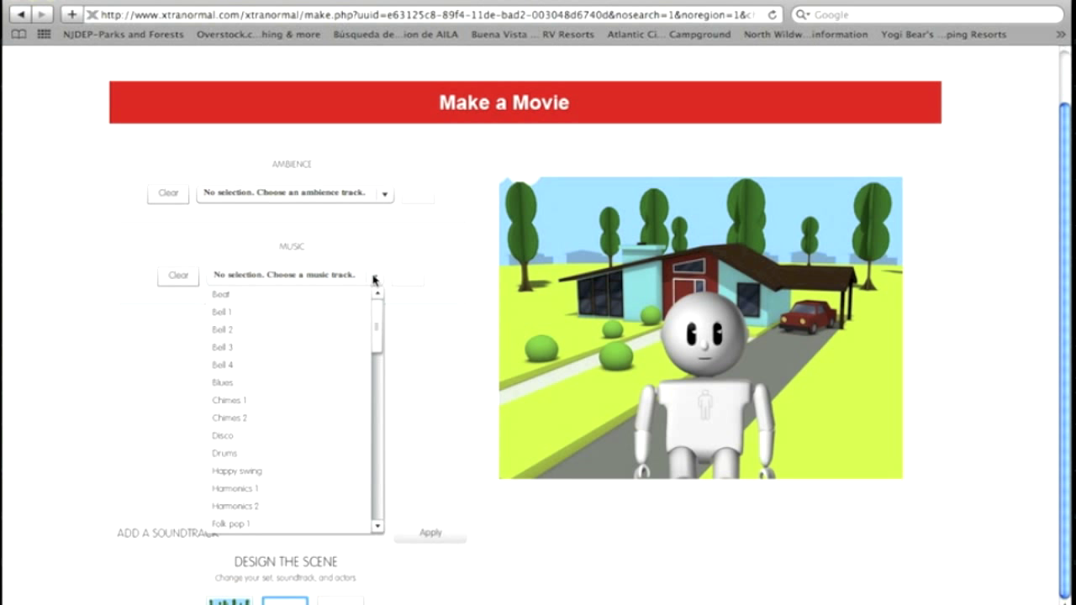
left_click(374, 277)
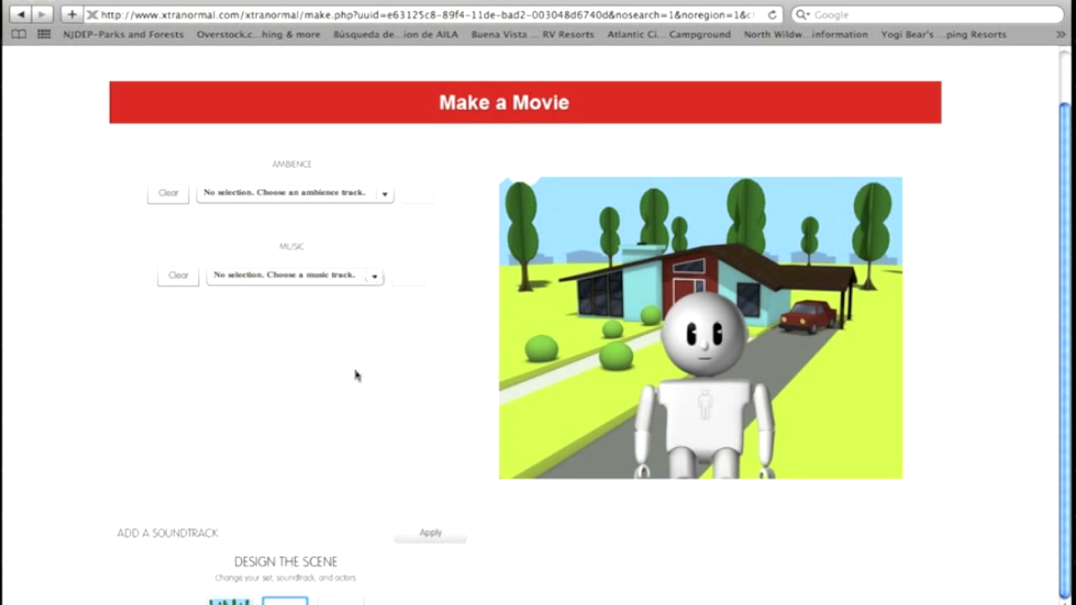
left_click(374, 277)
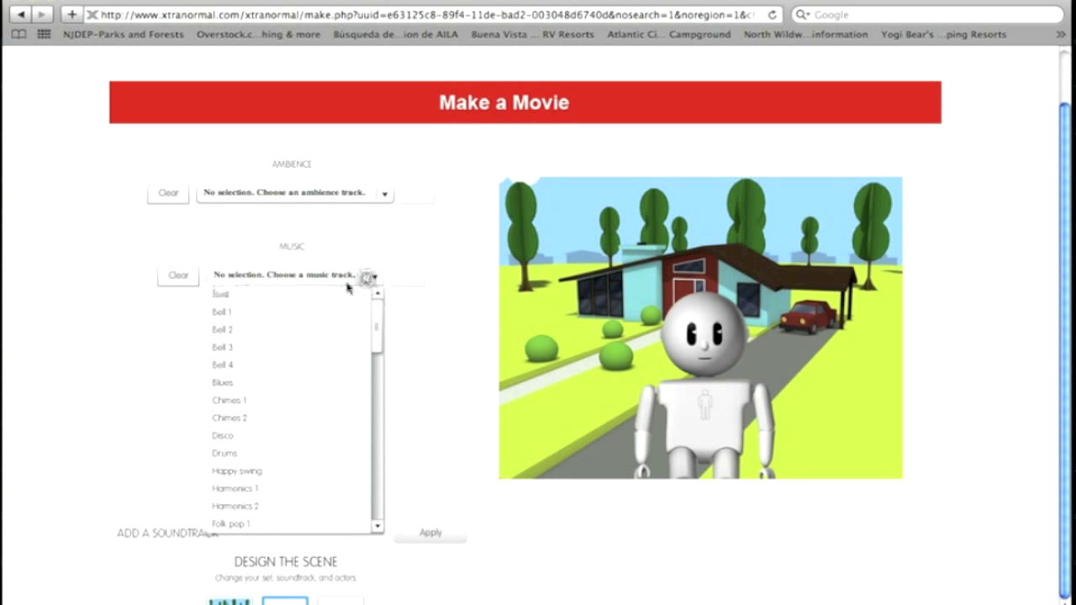
left_click(252, 293)
left_click(404, 278)
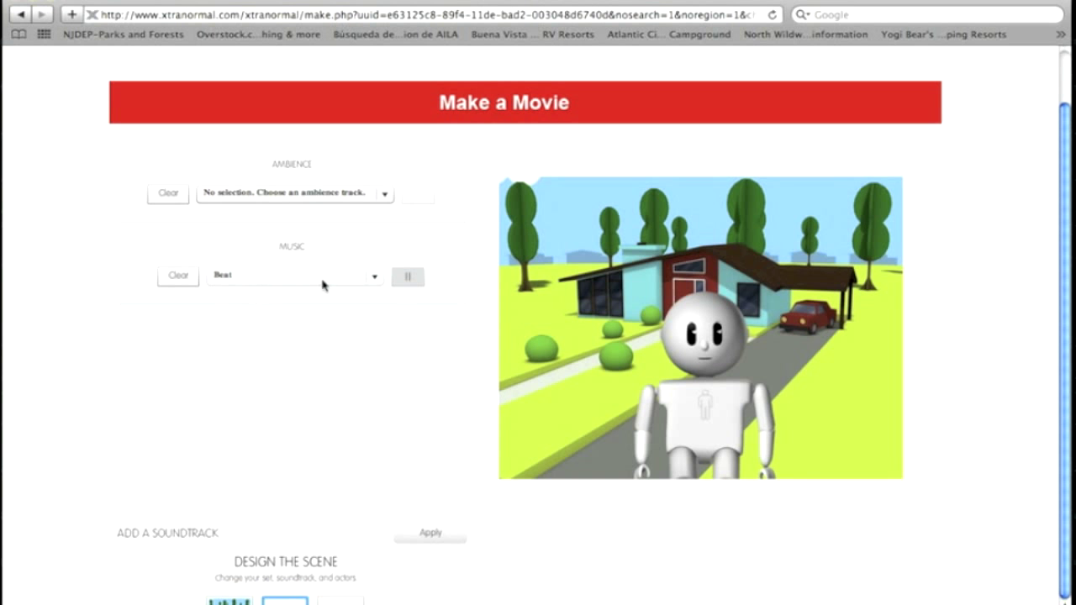
left_click(431, 532)
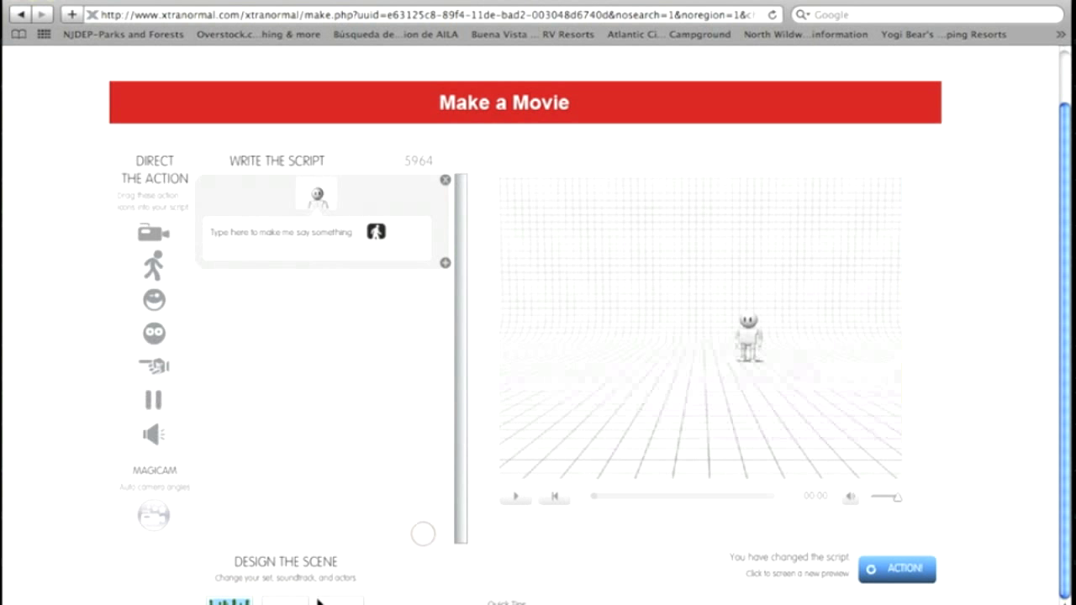
Try the suited man, then cast and apply the grey-beanie, white-hoodie actor
left_click(225, 599)
left_click(431, 532)
left_click(341, 599)
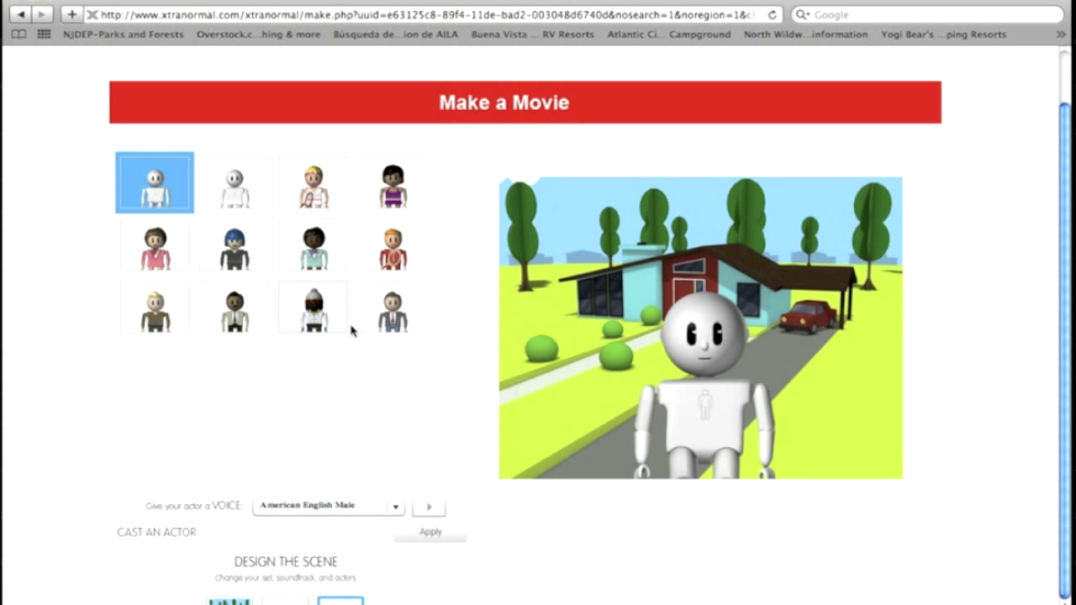
left_click(398, 328)
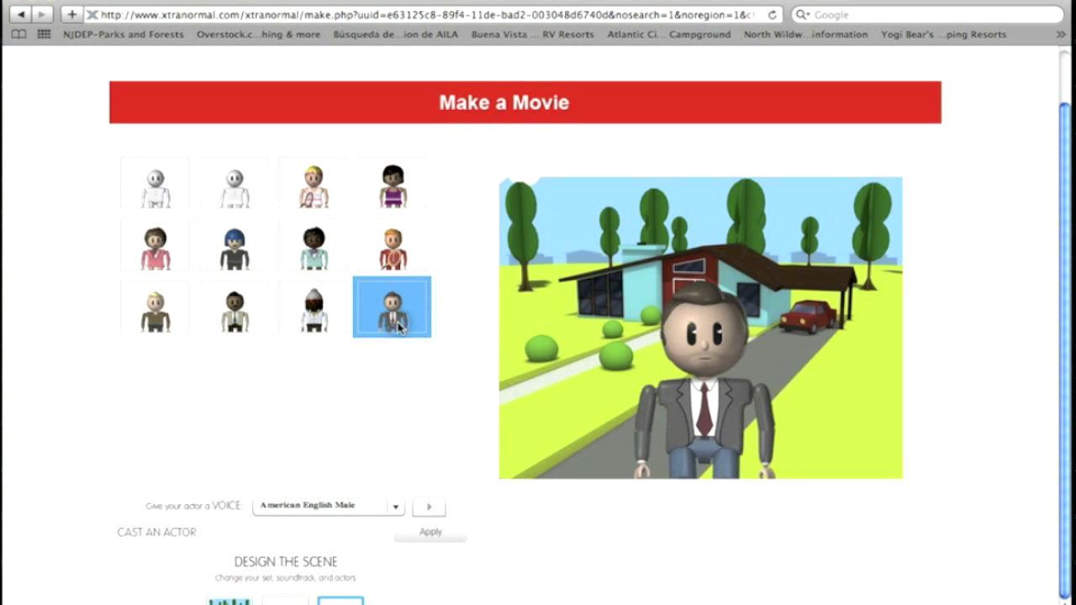
left_click(332, 321)
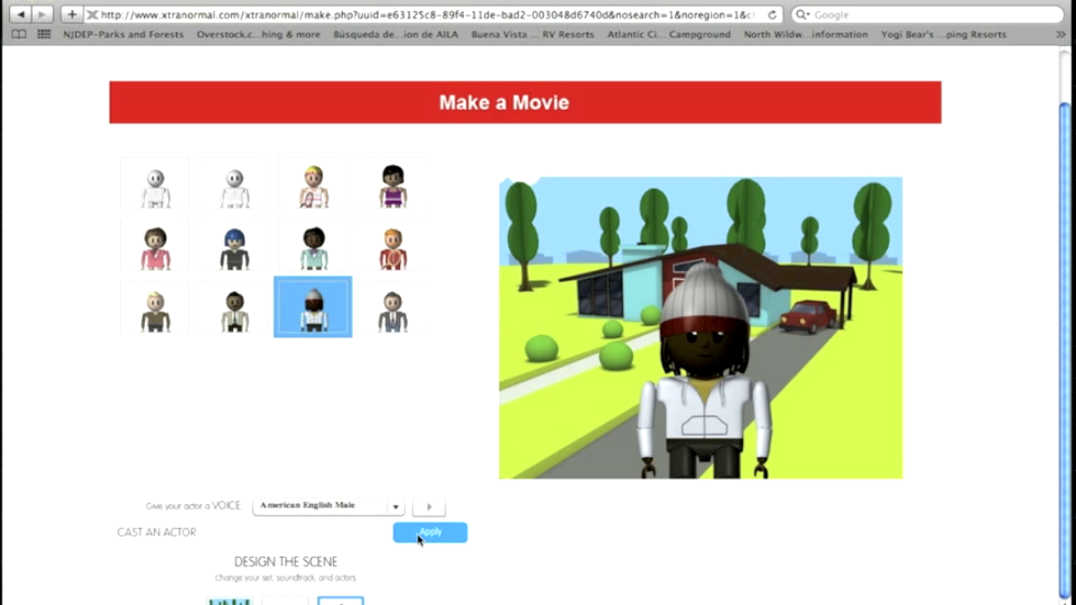
left_click(419, 536)
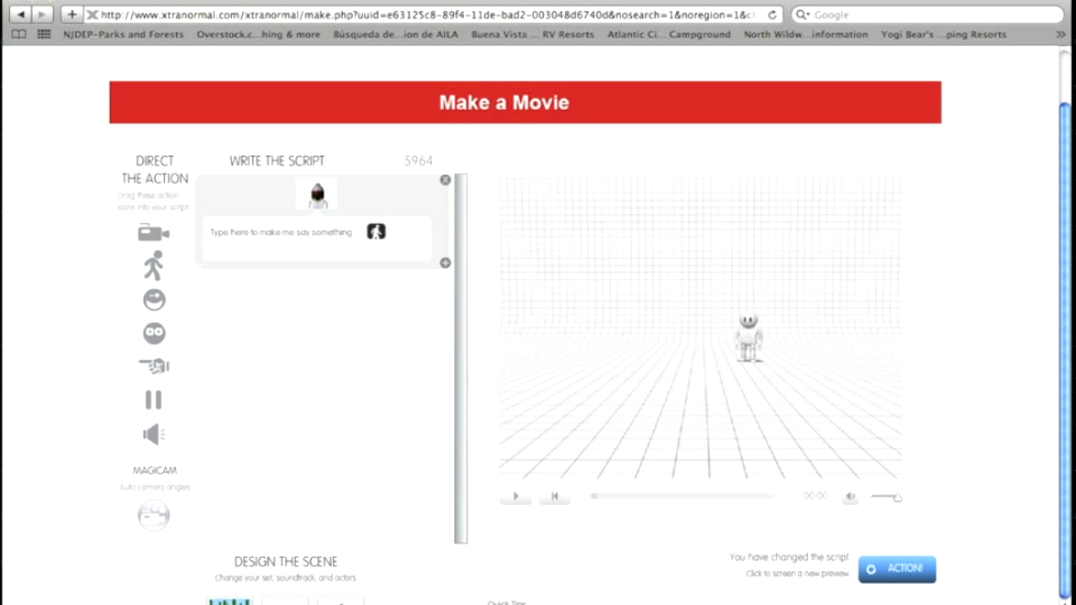
Write the line 'hi, my name is bob. subscribe to this awesome channel for more vids!!!!' and build a preview
left_click(346, 225)
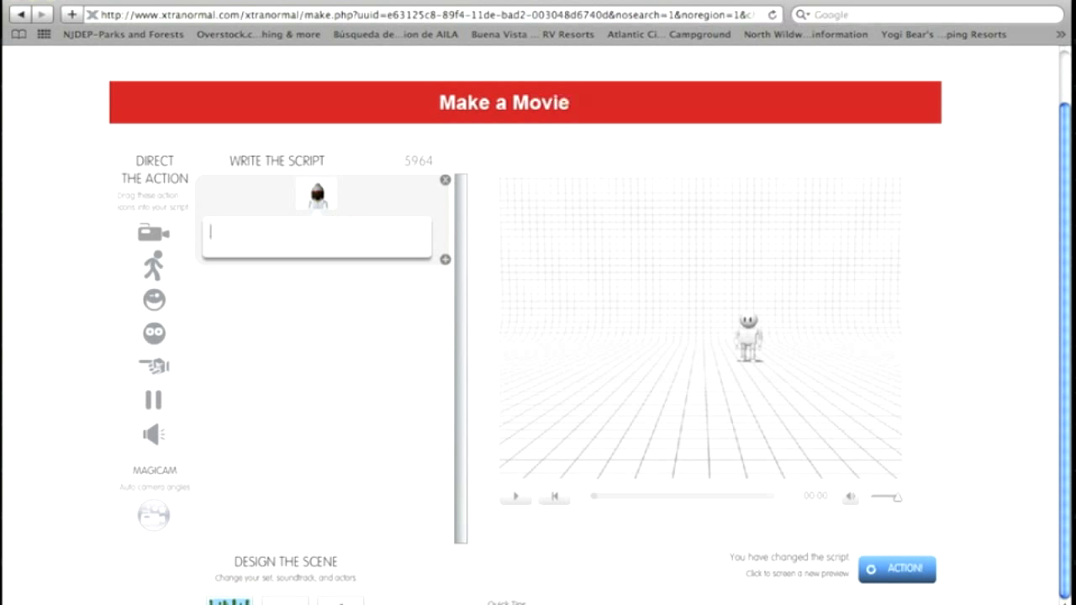
type("N")
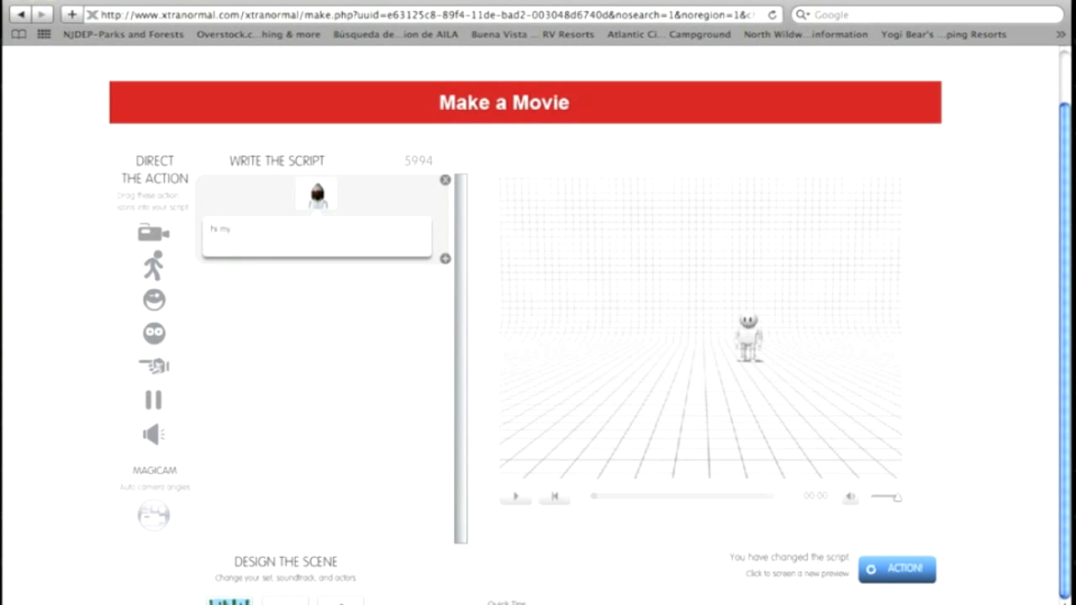
key("BackSpace")
key("BackSpace")
key("BackSpace")
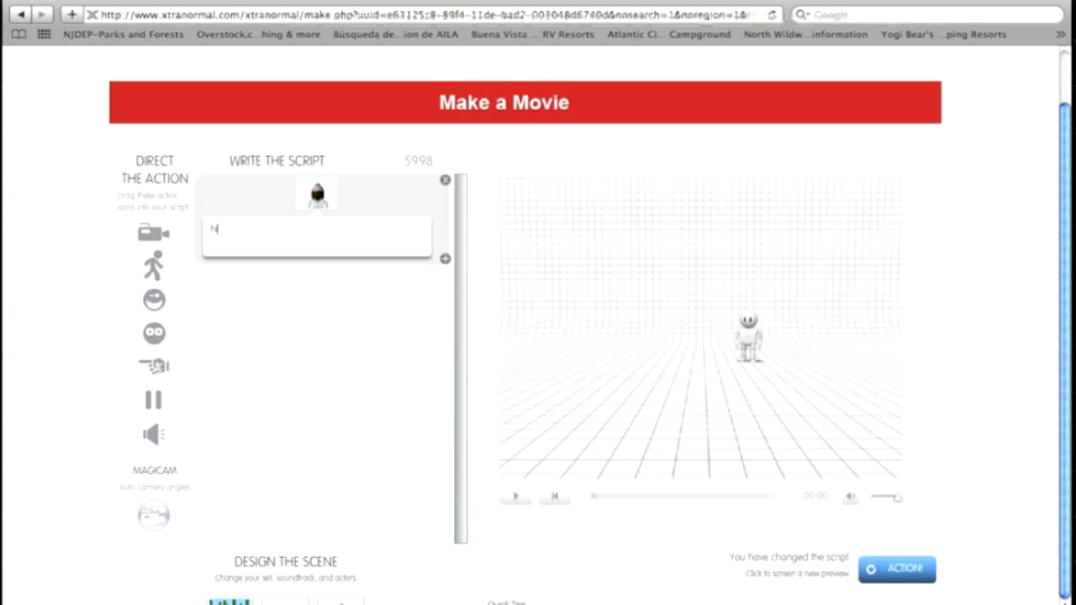
type(", my name ")
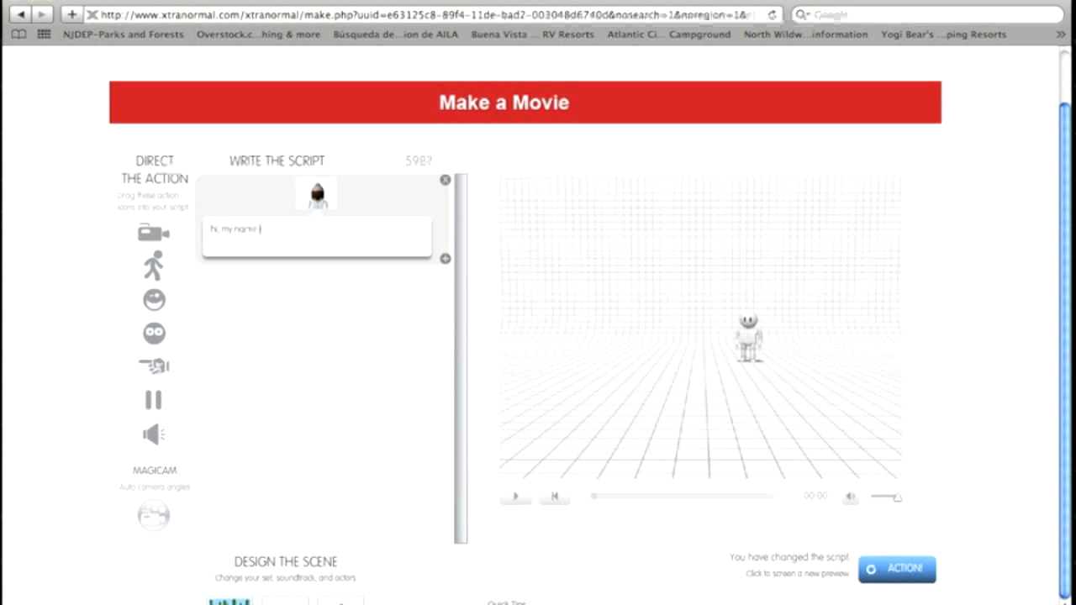
type("is bob")
type("  .s")
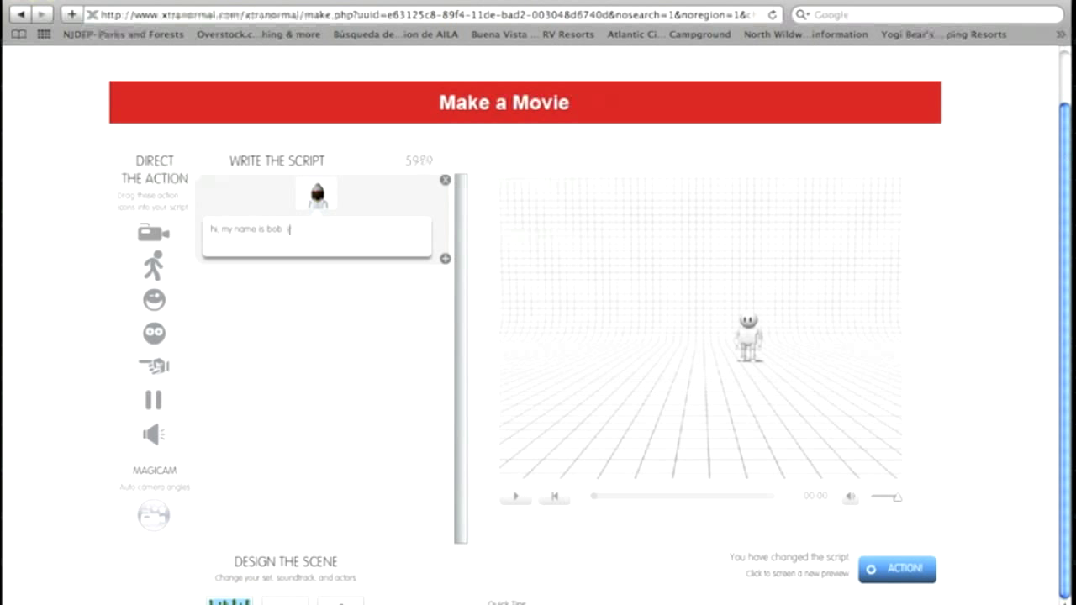
type("ubscribe t")
type("o")
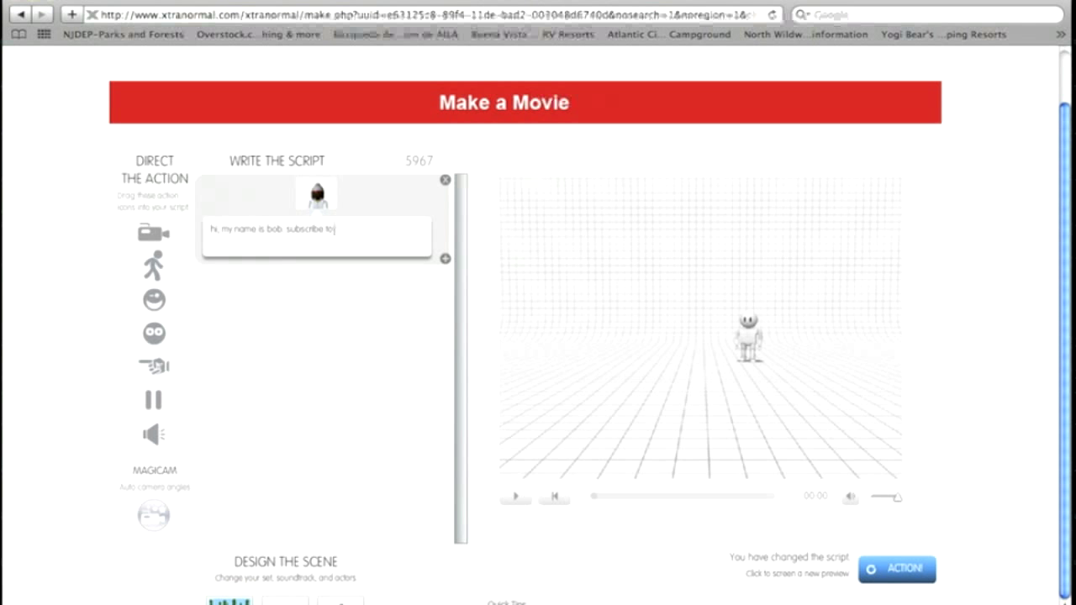
type("this aw")
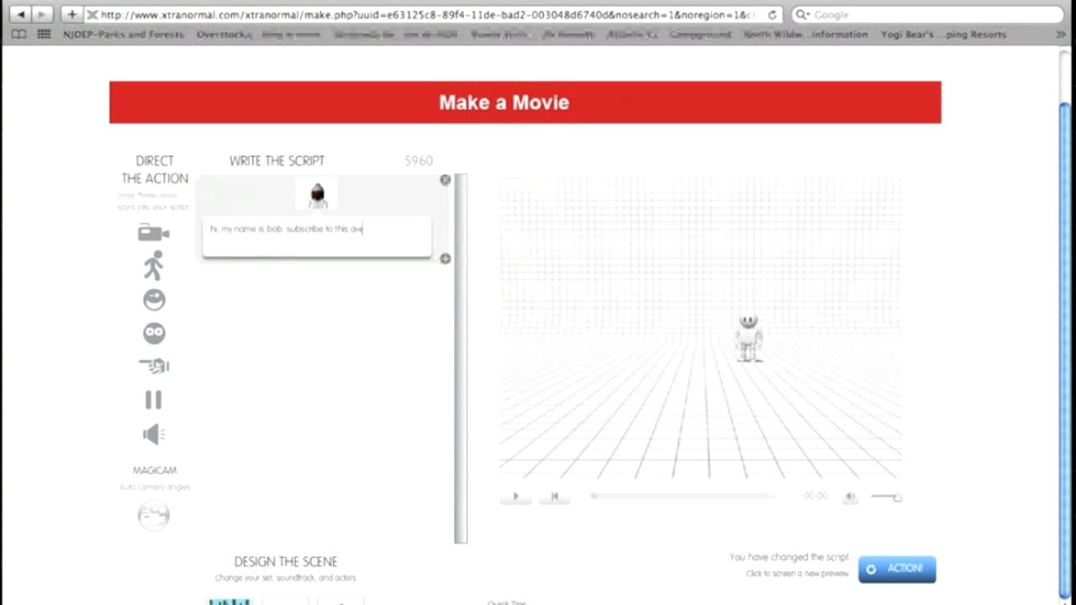
type("esome chan")
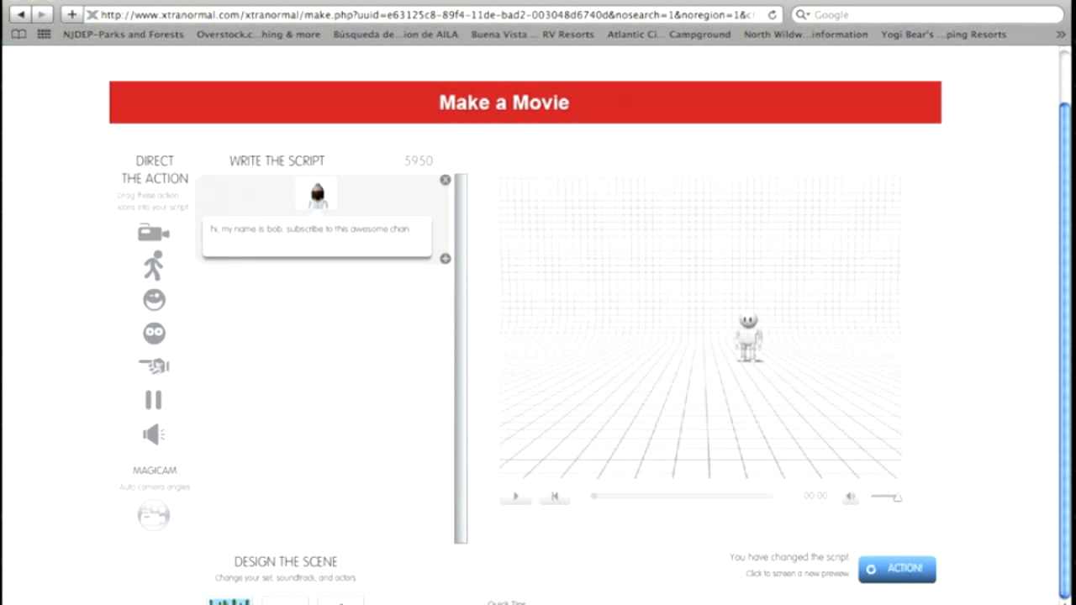
type("nel for more vids")
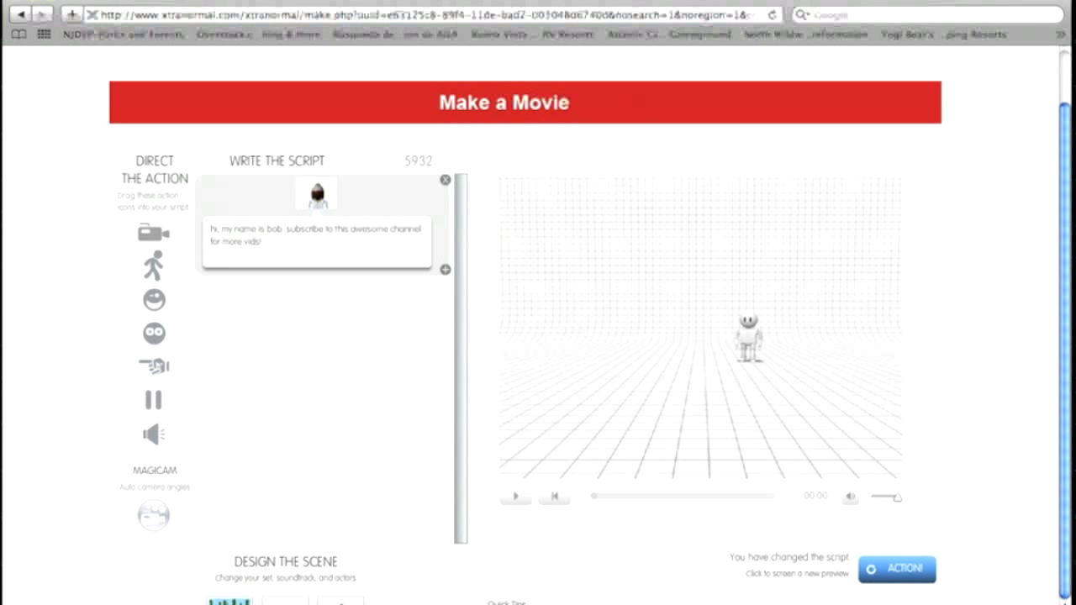
type("!!!")
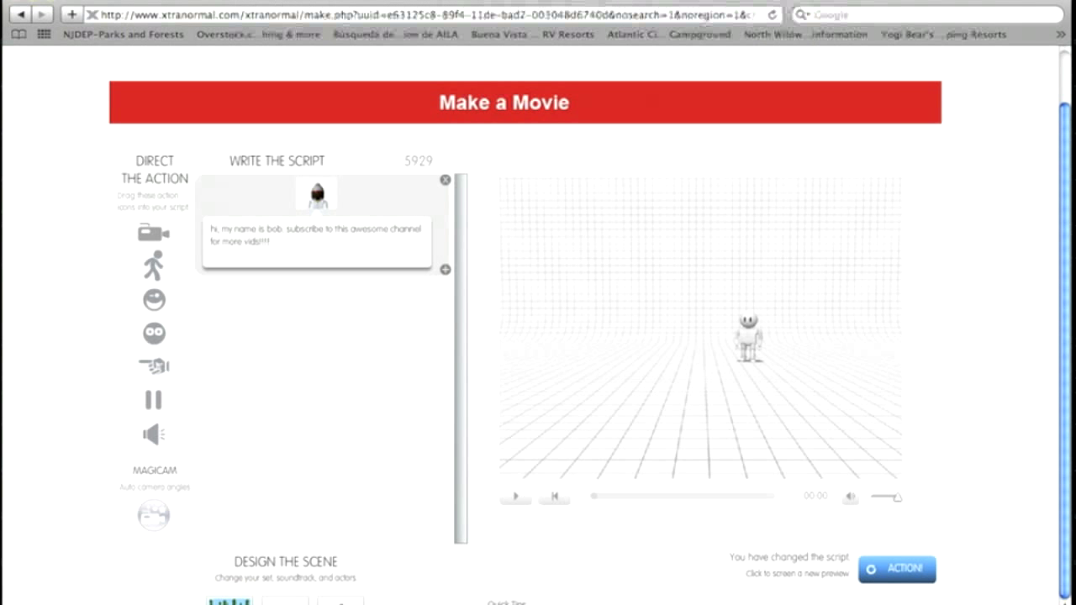
left_click(905, 574)
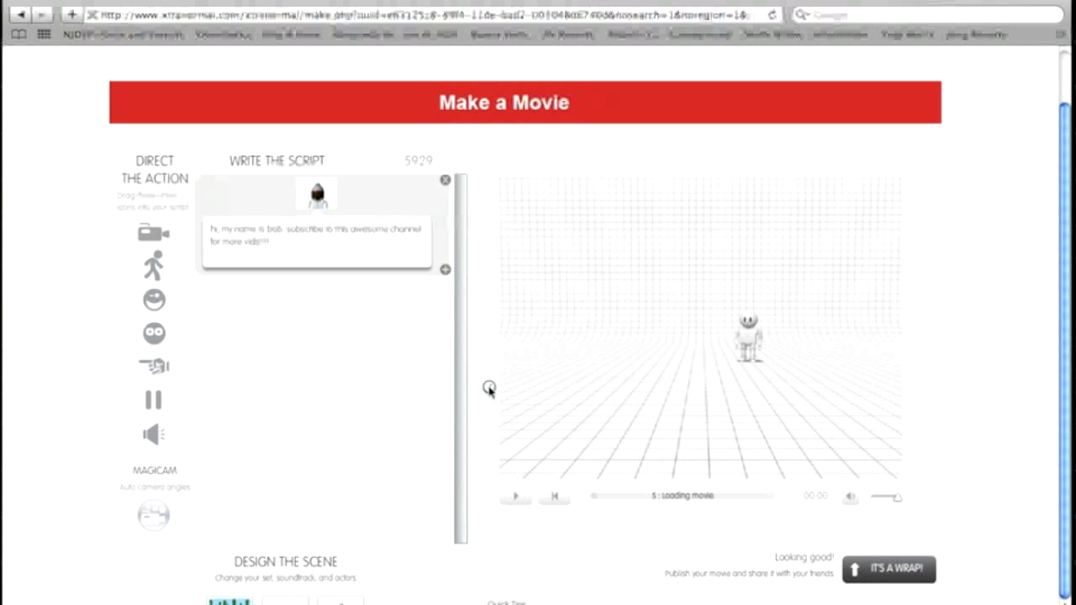
Play the four-second preview movie and replay it from the start
left_click(514, 496)
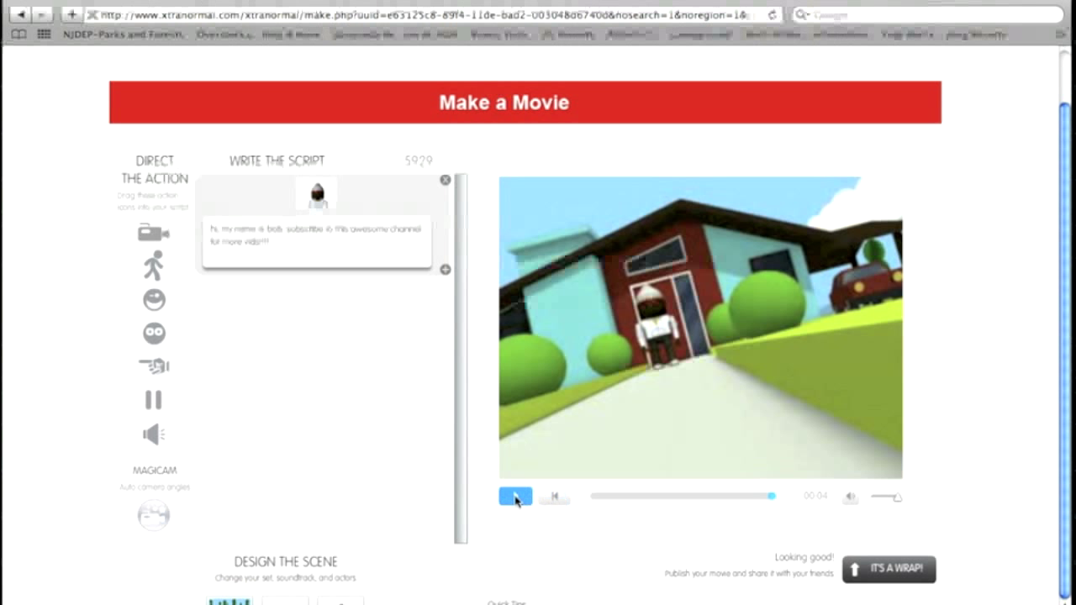
left_click(508, 497)
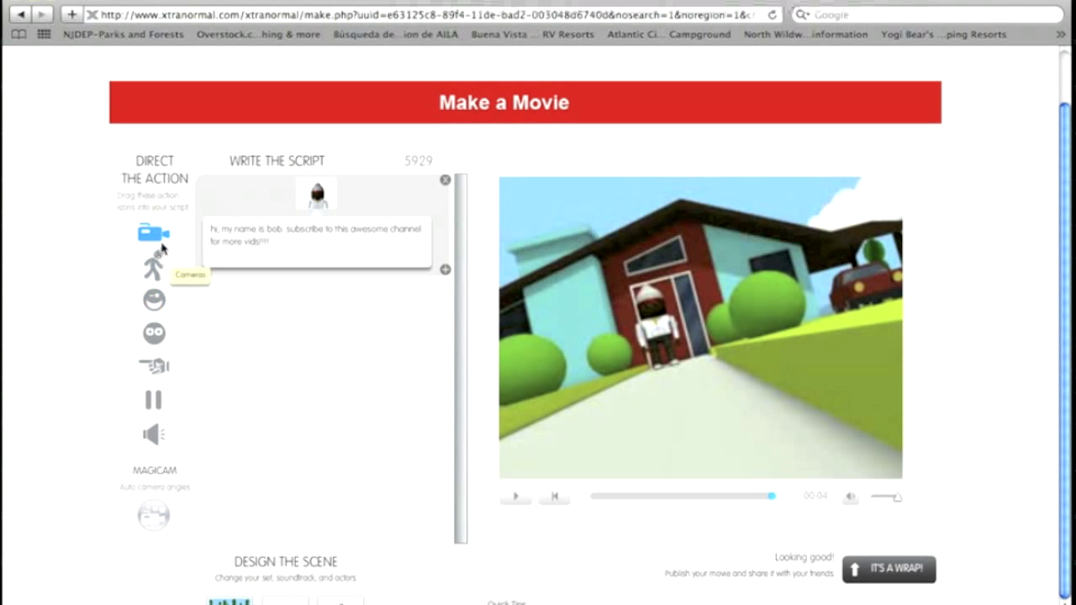
Insert a Camera 3 cut after 'hi, my name is bob' and rebuild the preview
left_click_drag(155, 234, 328, 238)
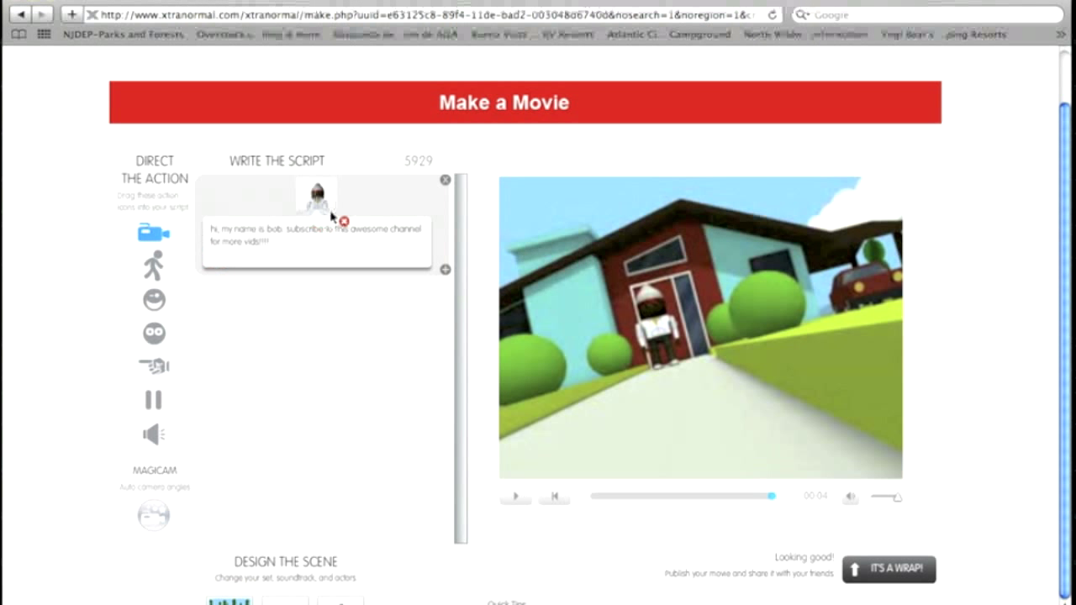
left_click_drag(328, 238, 337, 225)
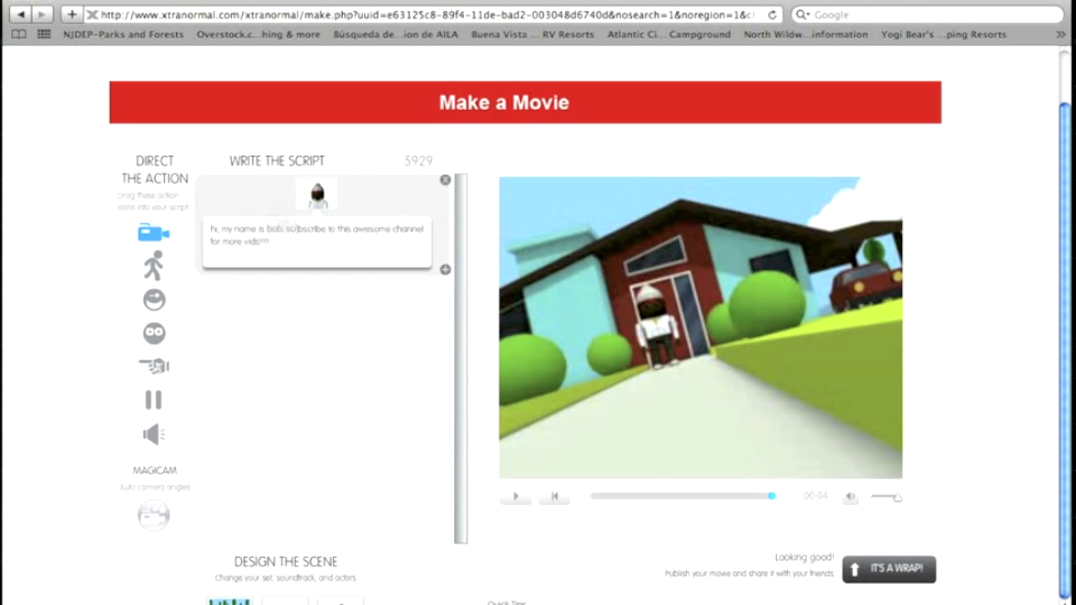
left_click_drag(286, 228, 298, 232)
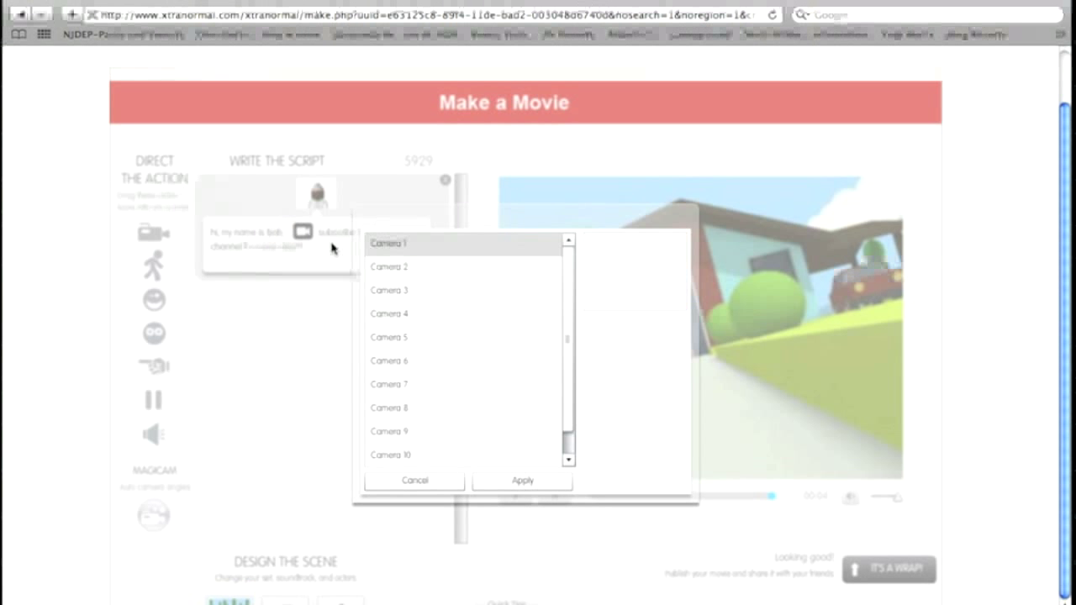
left_click(452, 292)
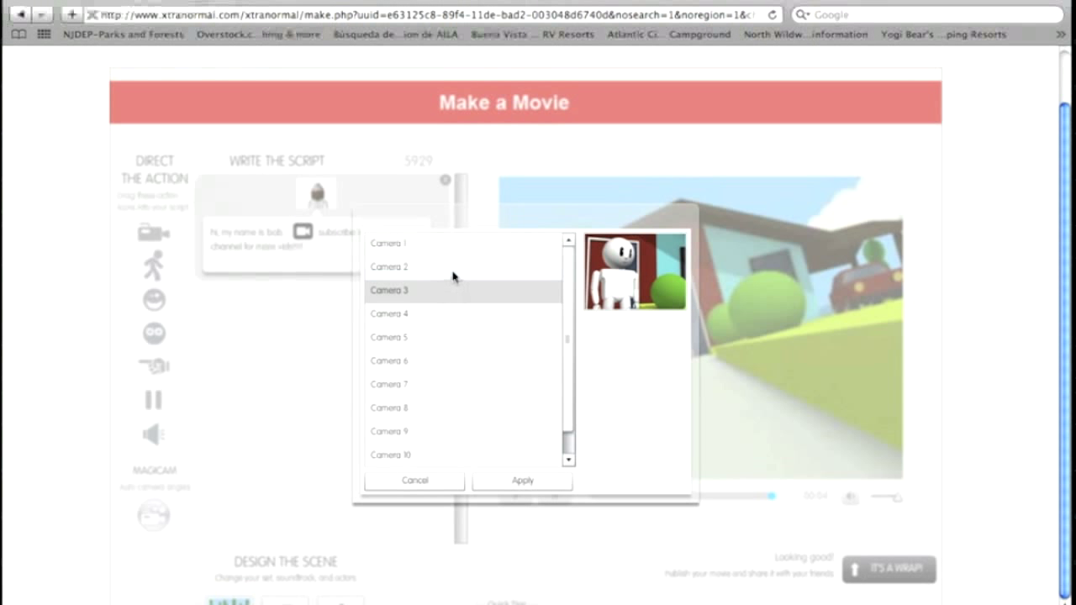
left_click(521, 480)
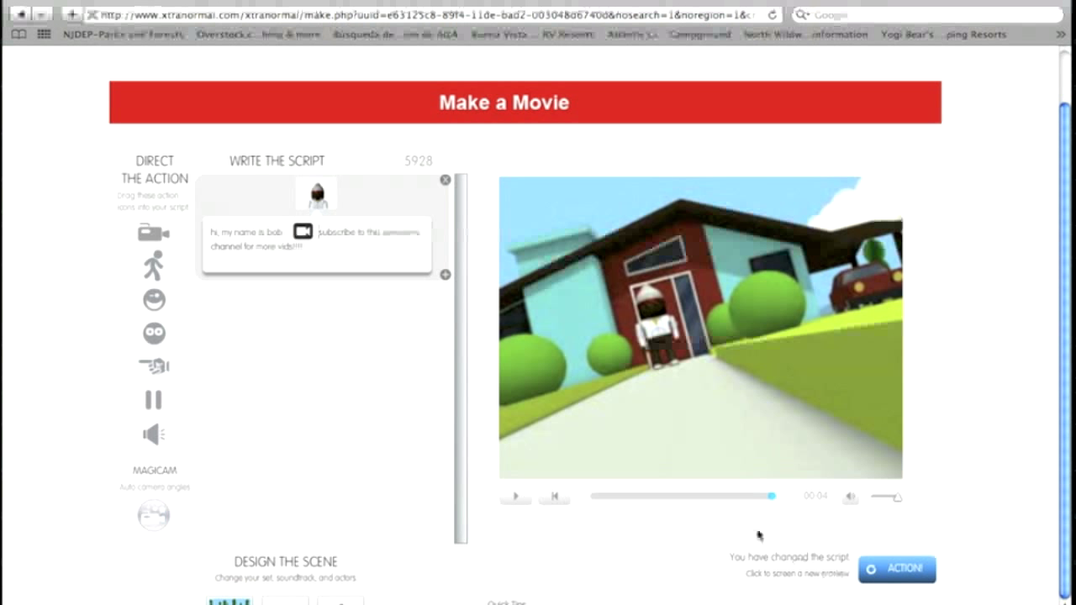
left_click(891, 569)
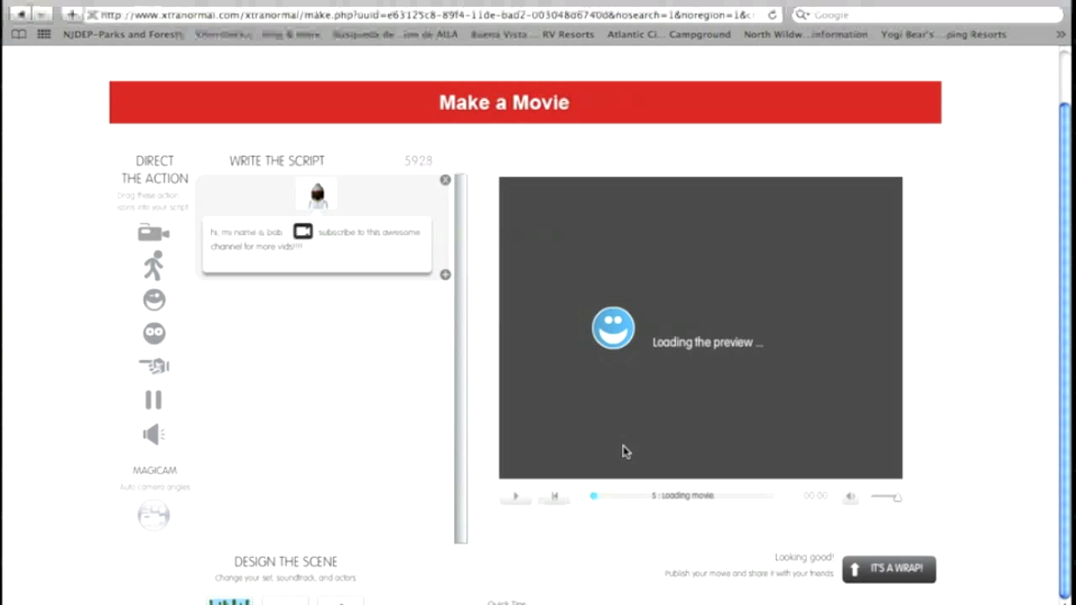
Watch the preview cut to the actor close-up, then return to world selection
left_click(521, 502)
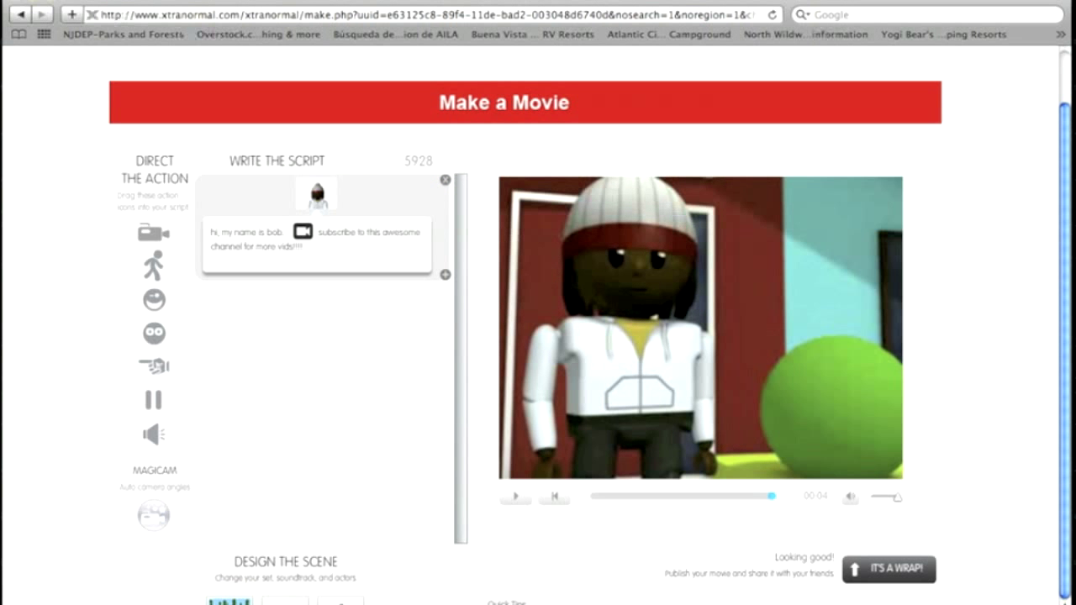
left_click(21, 15)
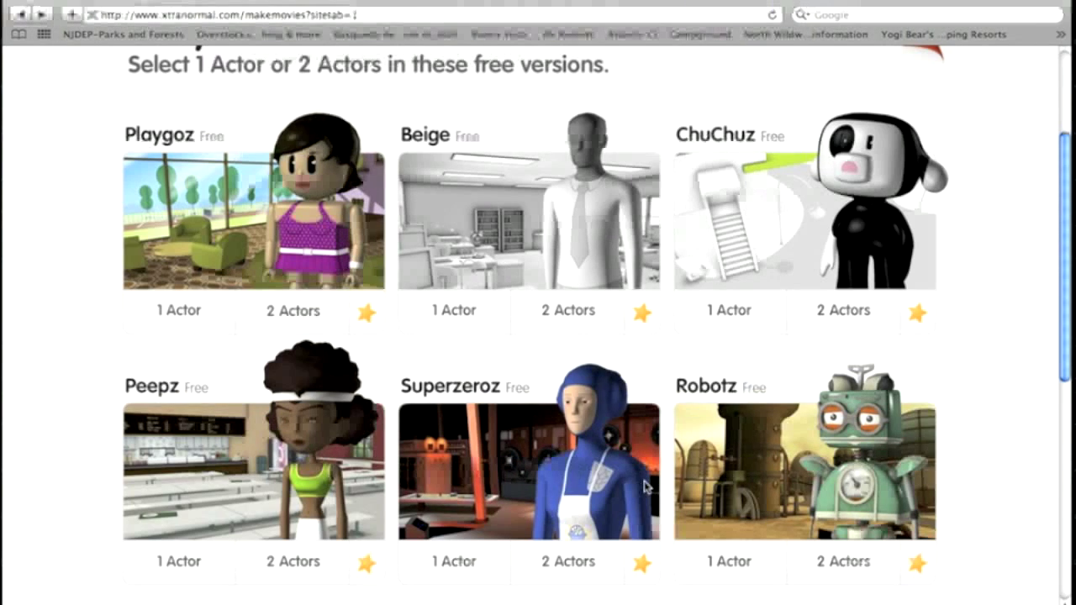
Scroll the world listing down to the premium-only Pawz world below the free options
scroll(755, 288, "down", 3)
scroll(755, 288, "up", 2)
scroll(755, 288, "up", 3)
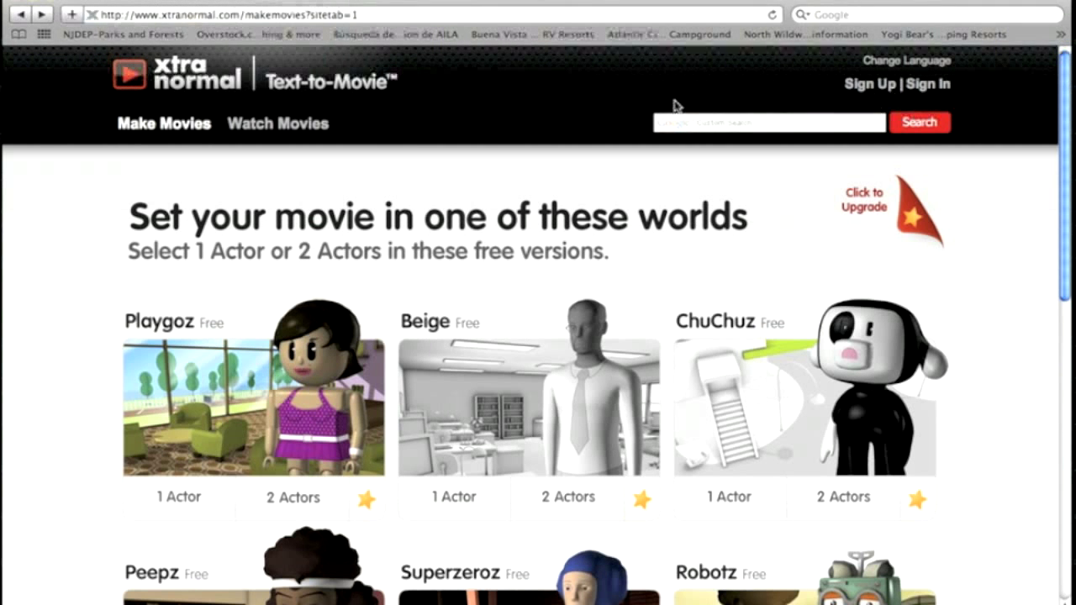
scroll(185, 370, "down", 10)
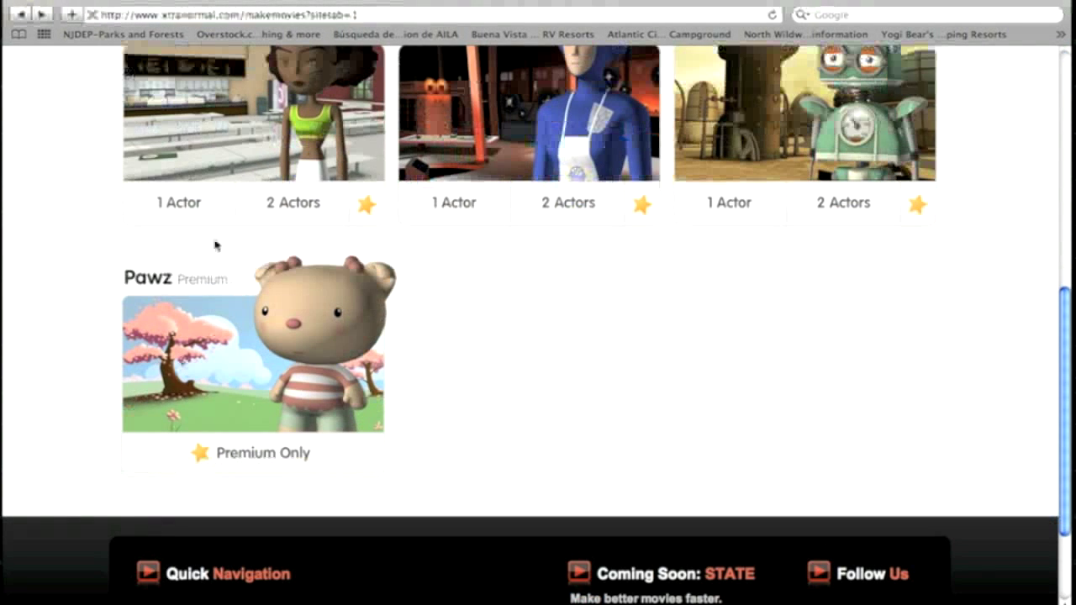